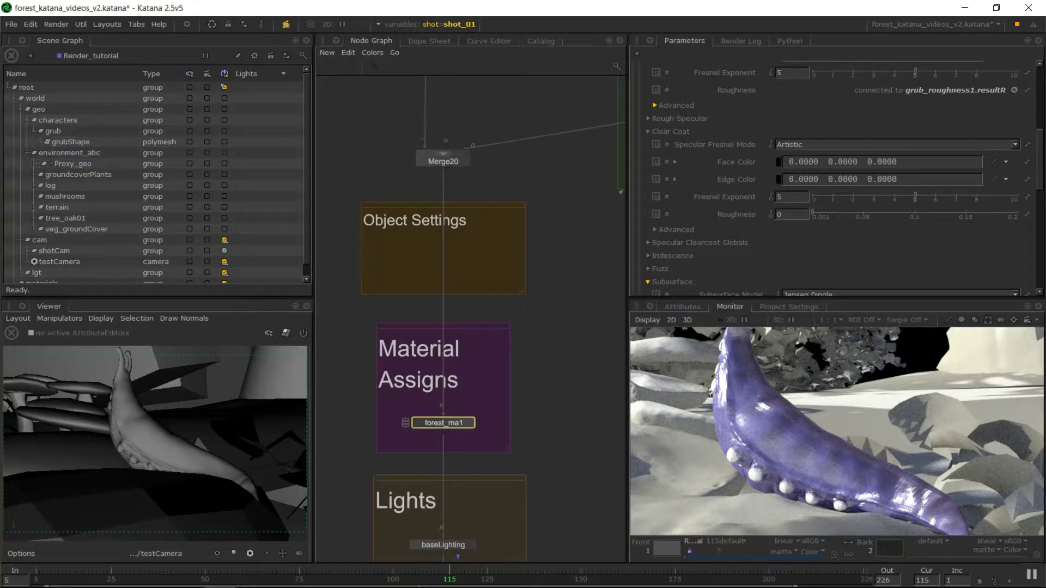
Select the grubShape mesh in the scene hierarchy
{"action": "scroll", "coordinate": [805, 399], "scroll_direction": "up", "scroll_amount": 5}
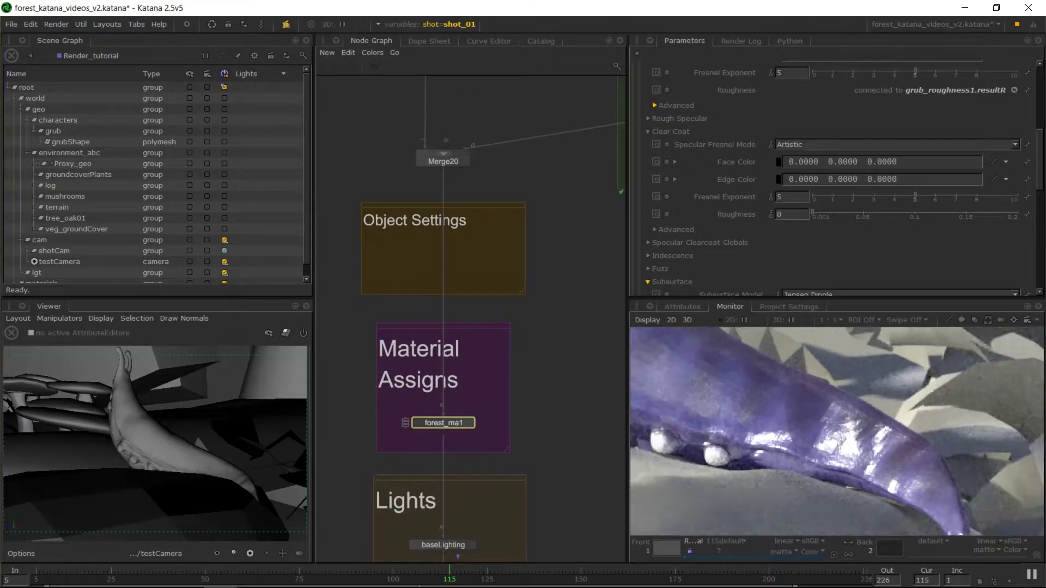
{"action": "scroll", "coordinate": [786, 406], "scroll_direction": "down", "scroll_amount": 5}
{"action": "scroll", "coordinate": [730, 446], "scroll_direction": "up", "scroll_amount": 6}
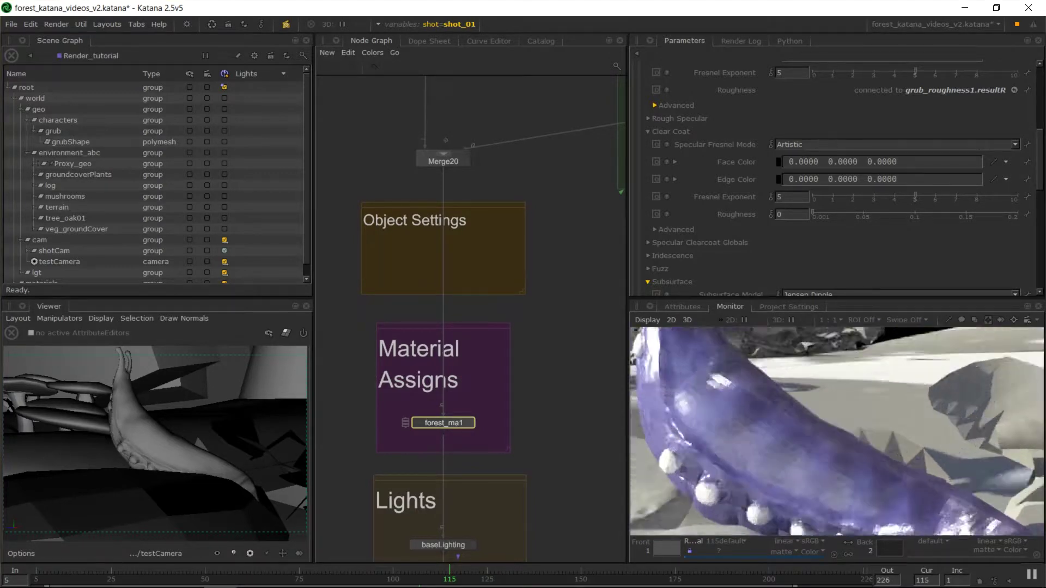
{"action": "scroll", "coordinate": [829, 452], "scroll_direction": "up", "scroll_amount": 3}
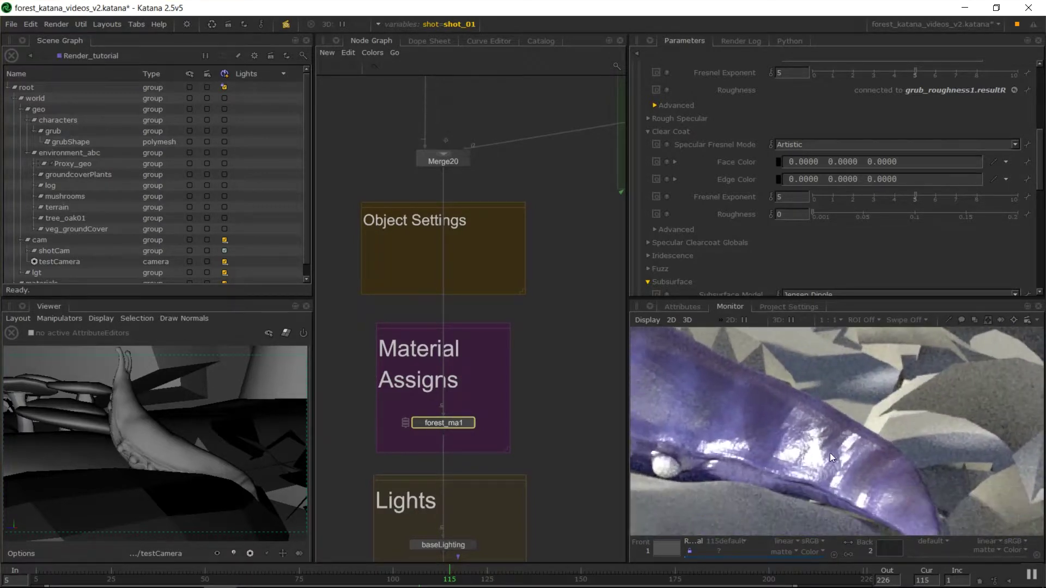
{"action": "scroll", "coordinate": [685, 373], "scroll_direction": "up", "scroll_amount": 4}
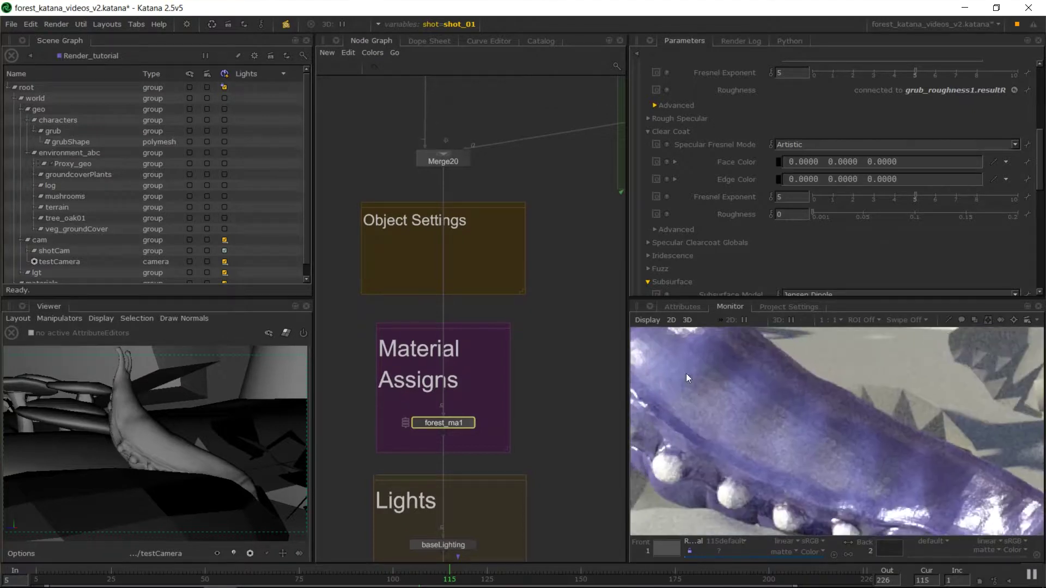
{"action": "scroll", "coordinate": [799, 426], "scroll_direction": "down", "scroll_amount": 6}
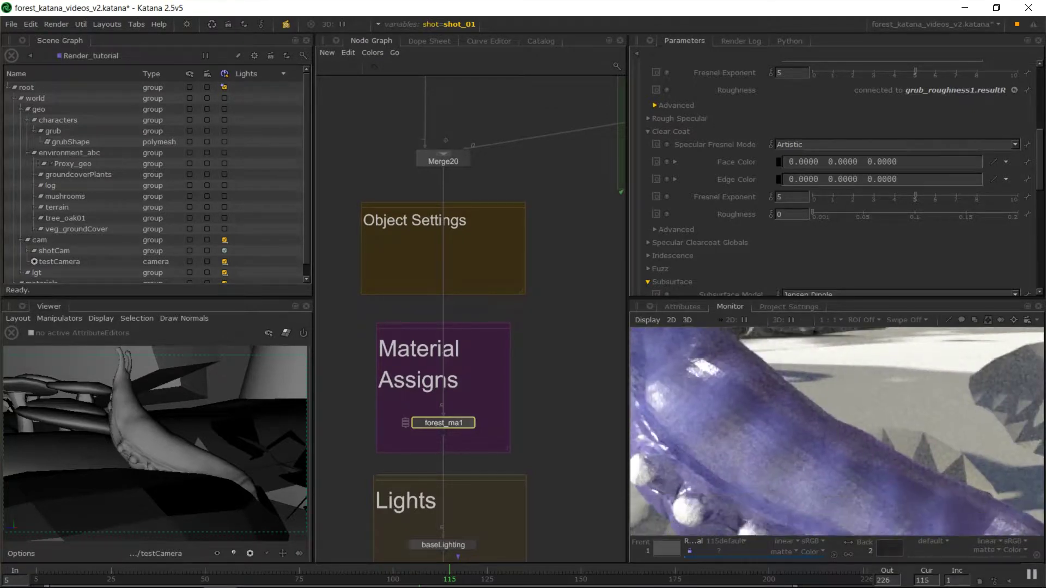
{"action": "middle_click_drag", "start_coordinate": [860, 423], "coordinate": [843, 410]}
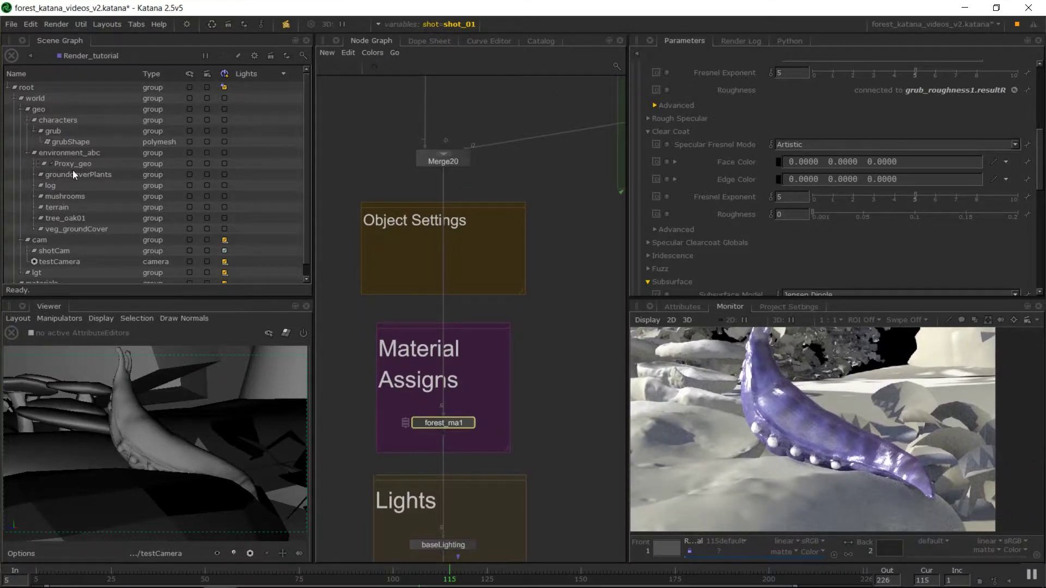
{"action": "left_click", "coordinate": [61, 141]}
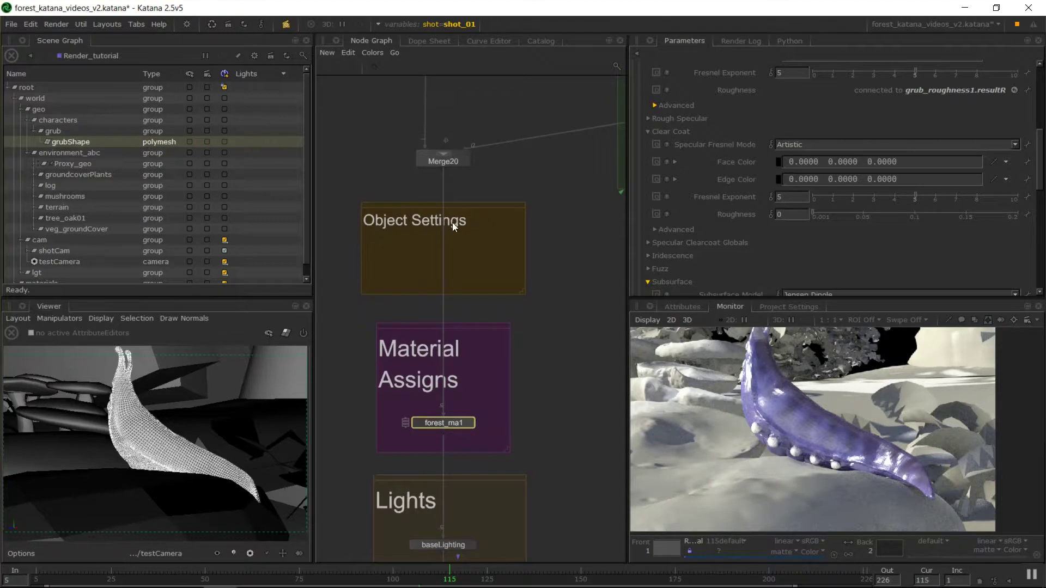
Place a new AttributeSet5 node on the wire below Merge20 and show its parameters beside grubShape's attributes
{"action": "key", "text": "Tab"}
{"action": "type", "text": "atr"}
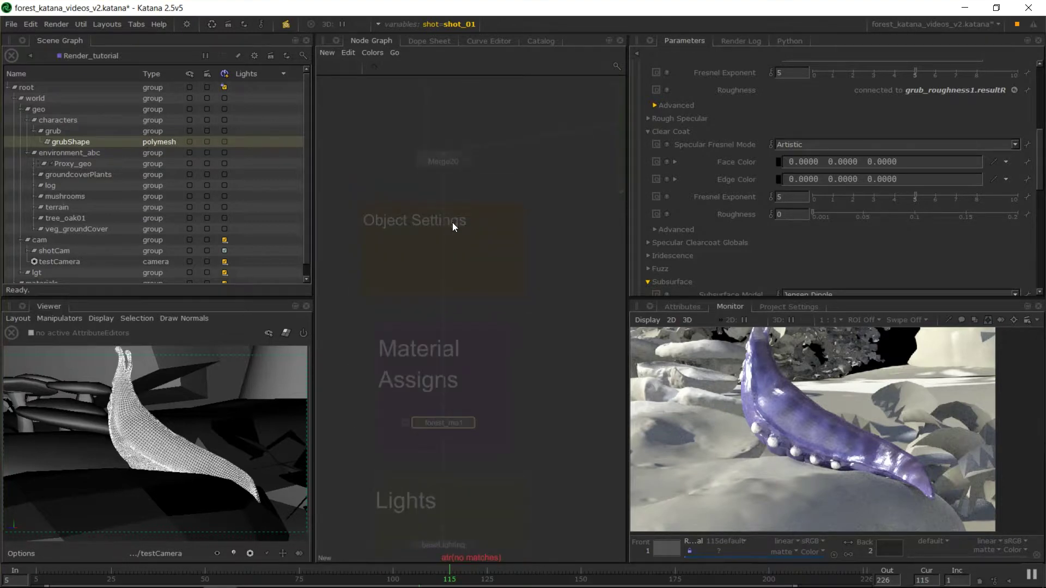
{"action": "key", "text": "BackSpace"}
{"action": "key", "text": "Down"}
{"action": "key", "text": "Down"}
{"action": "key", "text": "Down"}
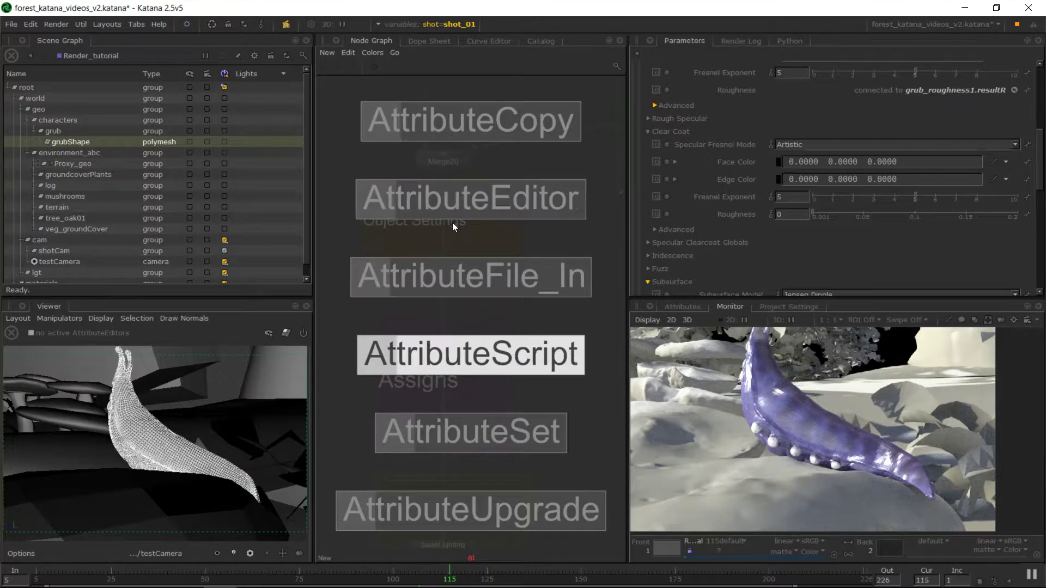
{"action": "key", "text": "Return"}
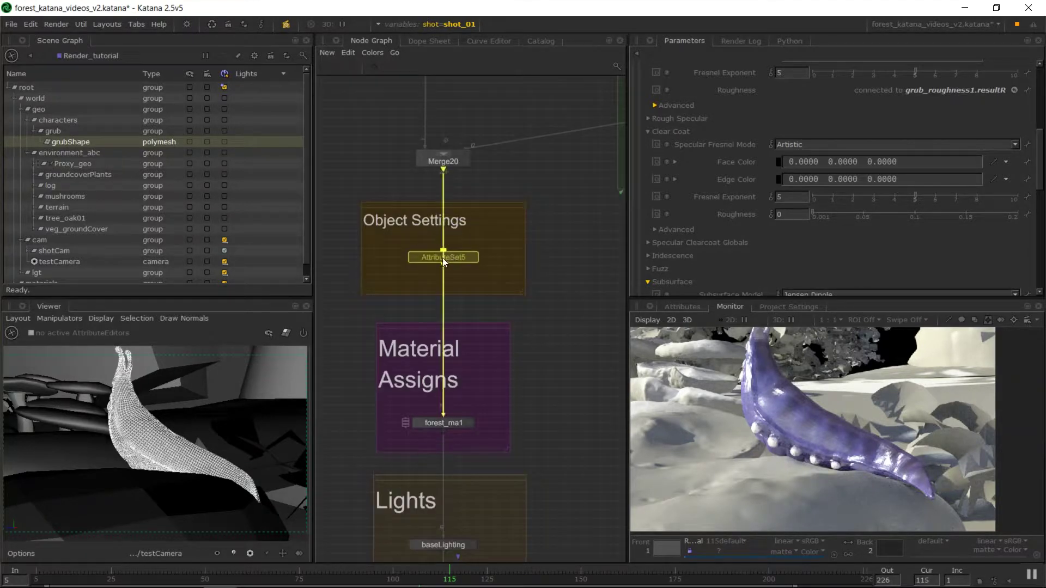
{"action": "left_click", "coordinate": [442, 257]}
{"action": "left_click", "coordinate": [444, 260]}
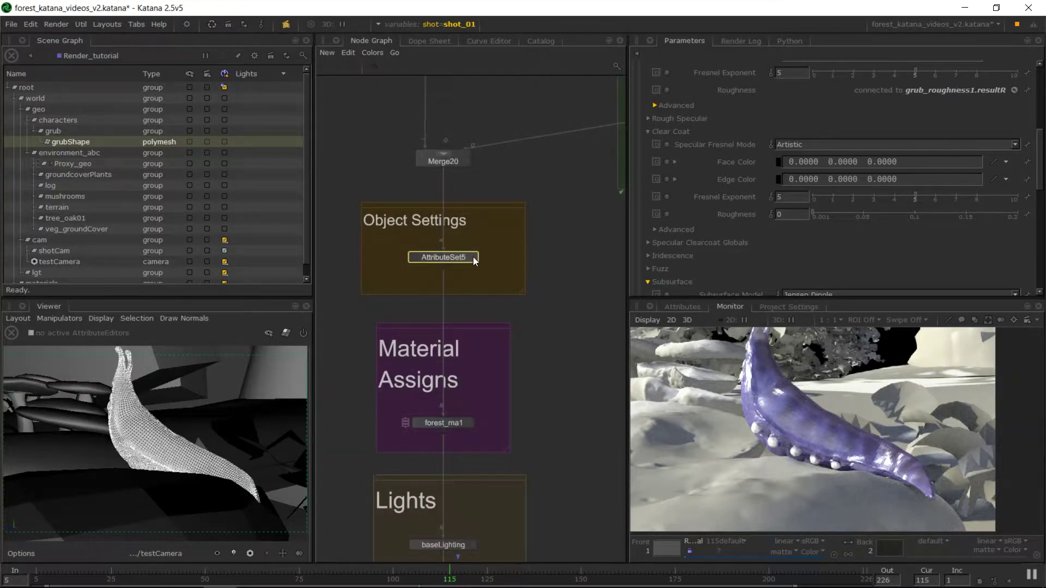
{"action": "left_click", "coordinate": [472, 258]}
{"action": "left_click", "coordinate": [683, 306]}
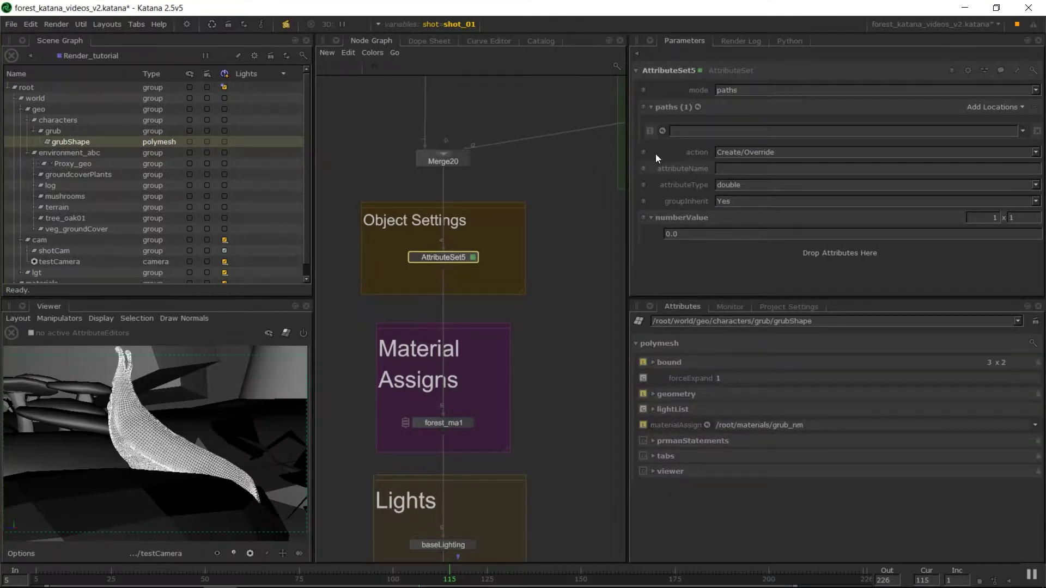
{"action": "left_click", "coordinate": [749, 188]}
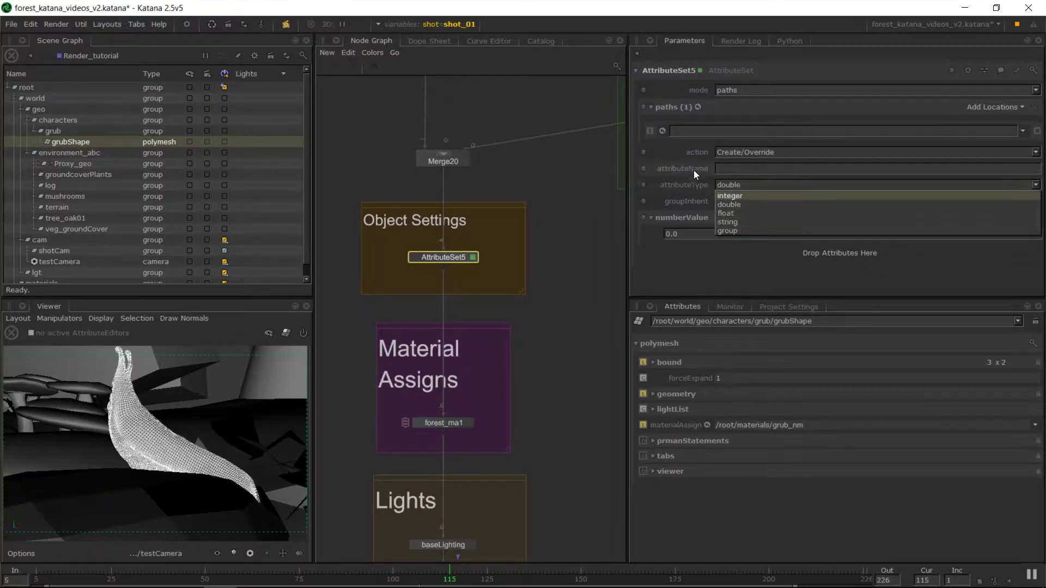
{"action": "left_click", "coordinate": [662, 233]}
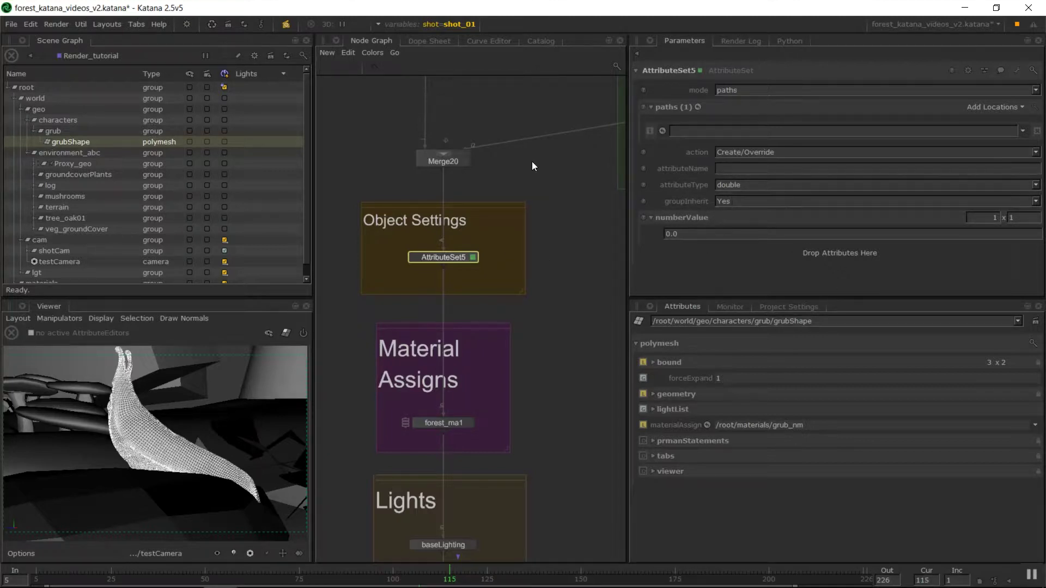
{"action": "left_click", "coordinate": [547, 201]}
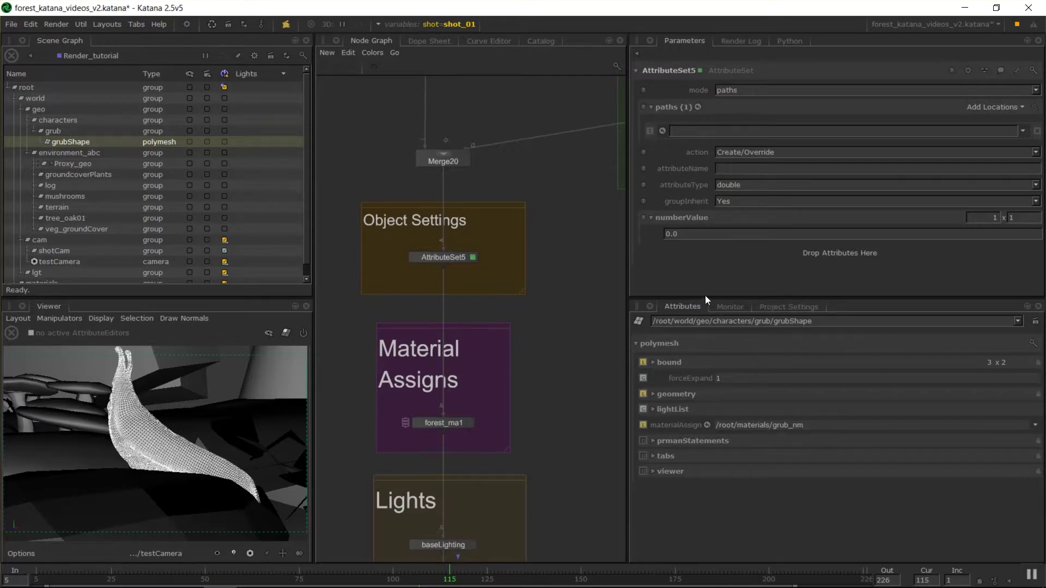
{"action": "left_click", "coordinate": [724, 305]}
{"action": "left_click", "coordinate": [683, 307]}
{"action": "left_click", "coordinate": [449, 255]}
{"action": "key", "text": "v"}
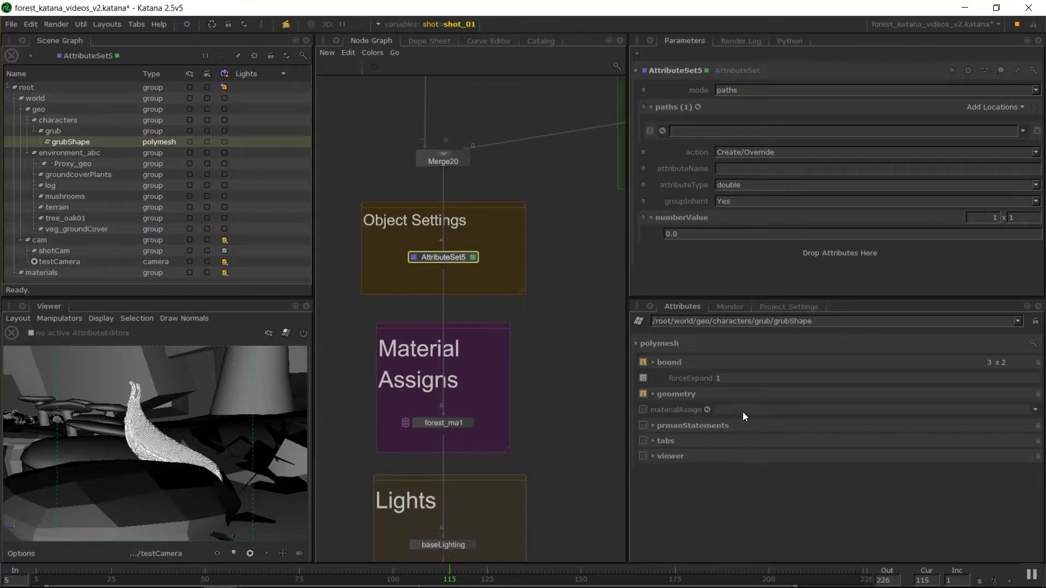
{"action": "left_click", "coordinate": [462, 549]}
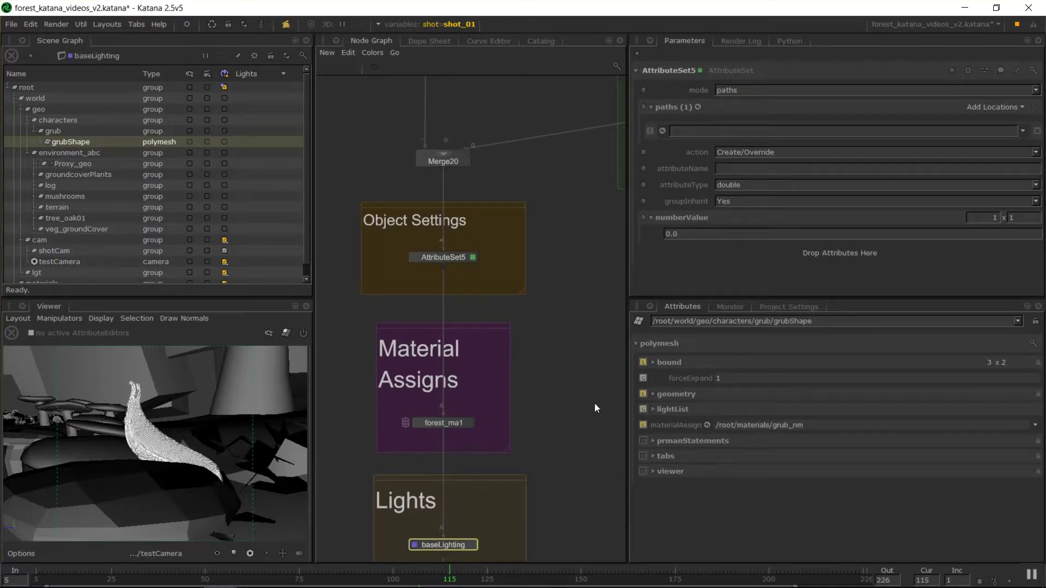
{"action": "left_click", "coordinate": [379, 436]}
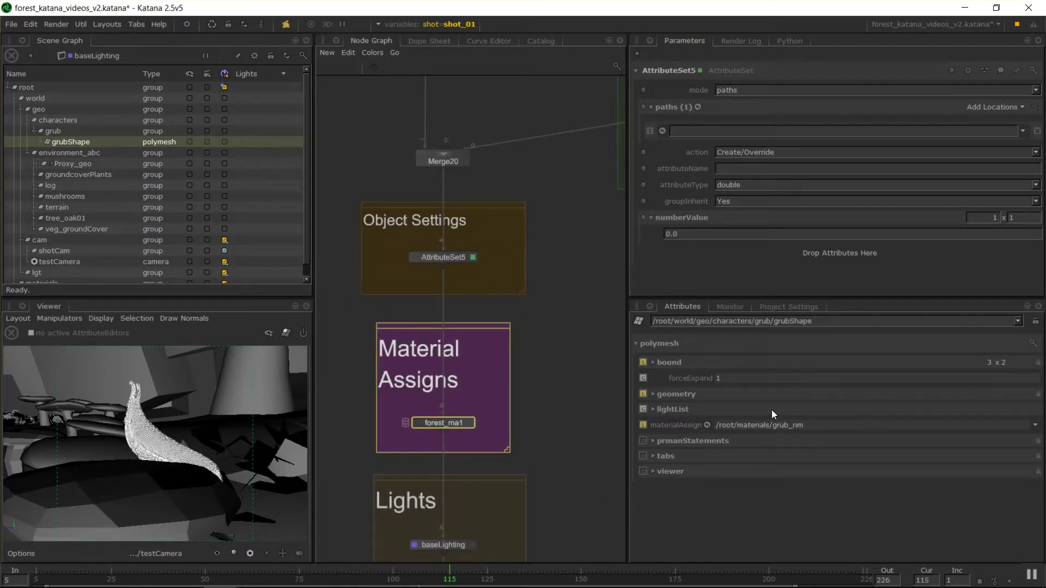
{"action": "middle_click_drag", "start_coordinate": [548, 312], "coordinate": [546, 229]}
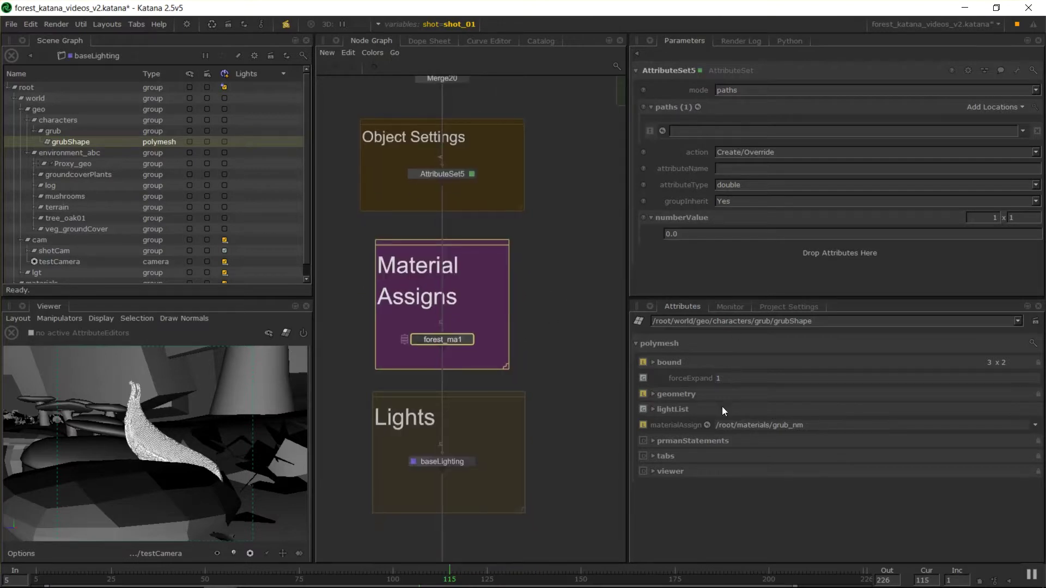
{"action": "middle_click_drag", "start_coordinate": [567, 325], "coordinate": [481, 354]}
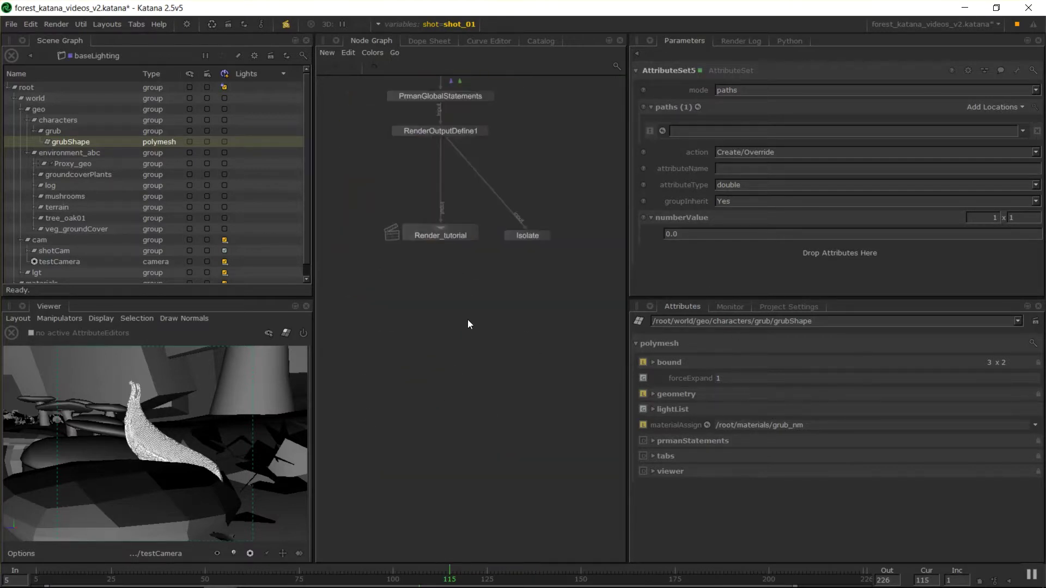
{"action": "left_click", "coordinate": [458, 234]}
{"action": "key", "text": "v"}
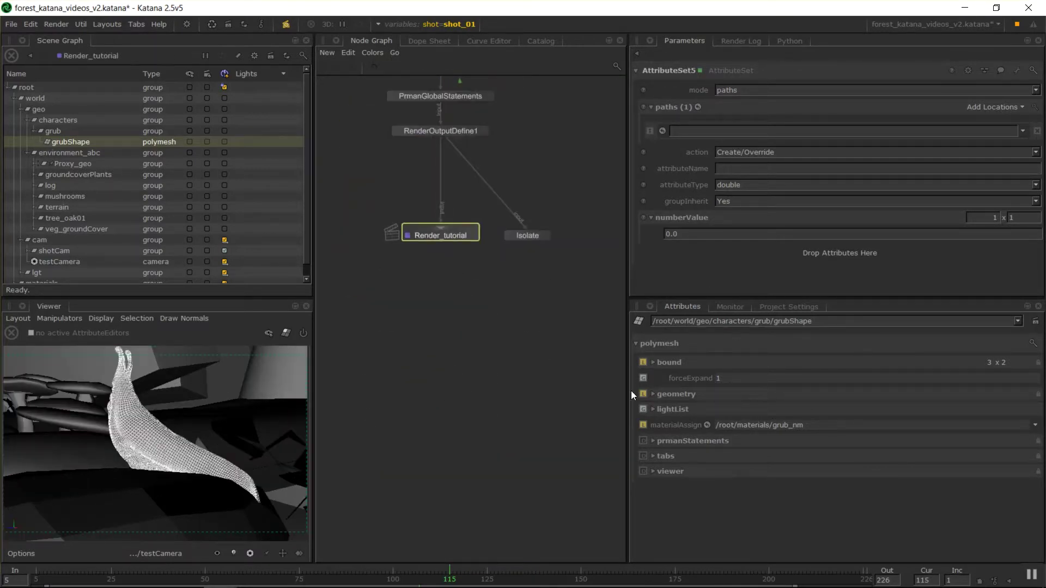
{"action": "middle_click_drag", "start_coordinate": [496, 204], "coordinate": [469, 309]}
Set attributeName to 'type', attributeType to string, and stringValue to 'subdmesh'
{"action": "scroll", "coordinate": [469, 308], "scroll_direction": "up", "scroll_amount": 6}
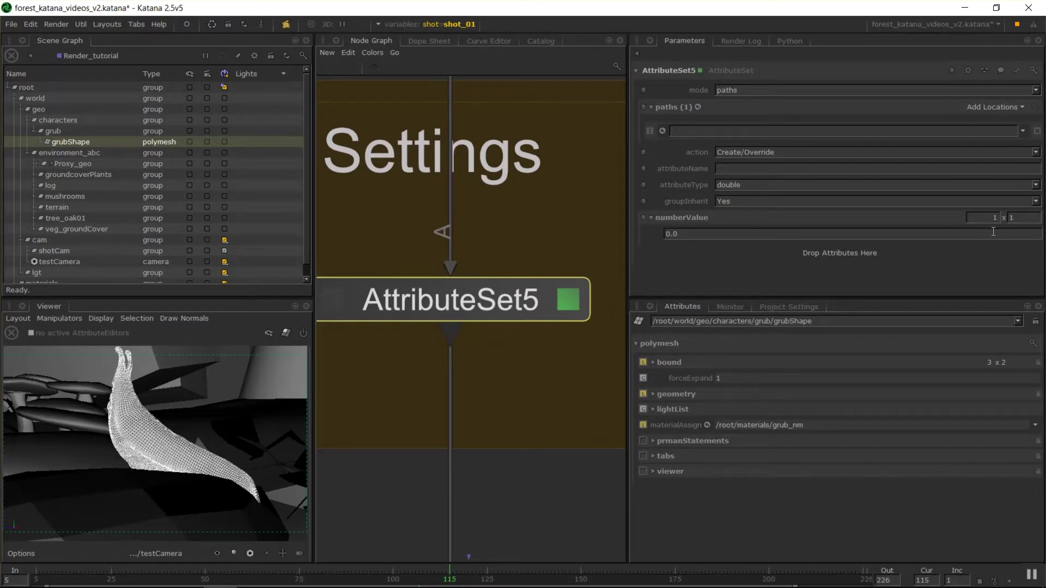
{"action": "left_click", "coordinate": [776, 169]}
{"action": "type", "text": "type"}
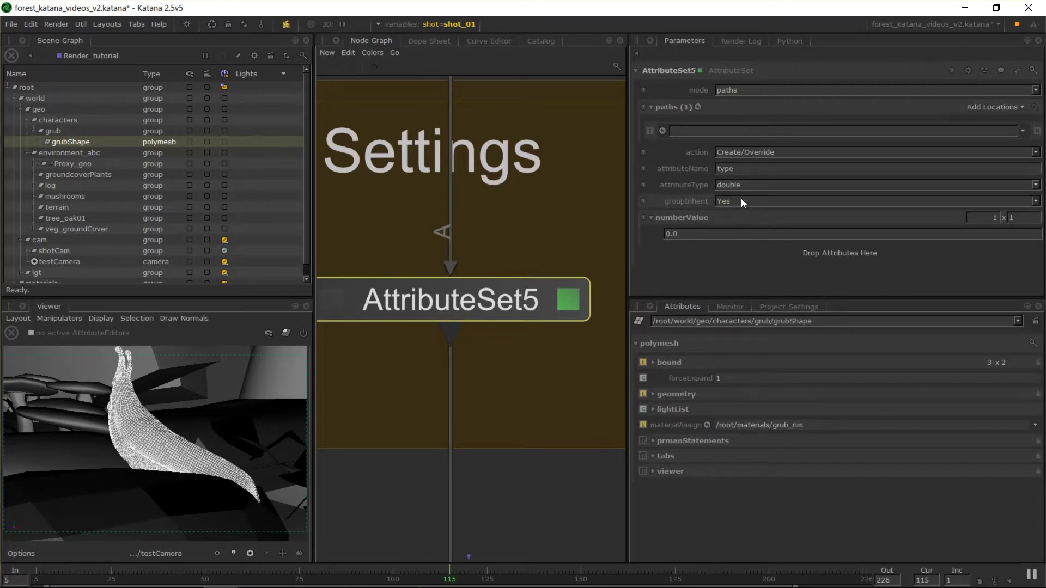
{"action": "left_click", "coordinate": [741, 182]}
{"action": "left_click", "coordinate": [749, 218]}
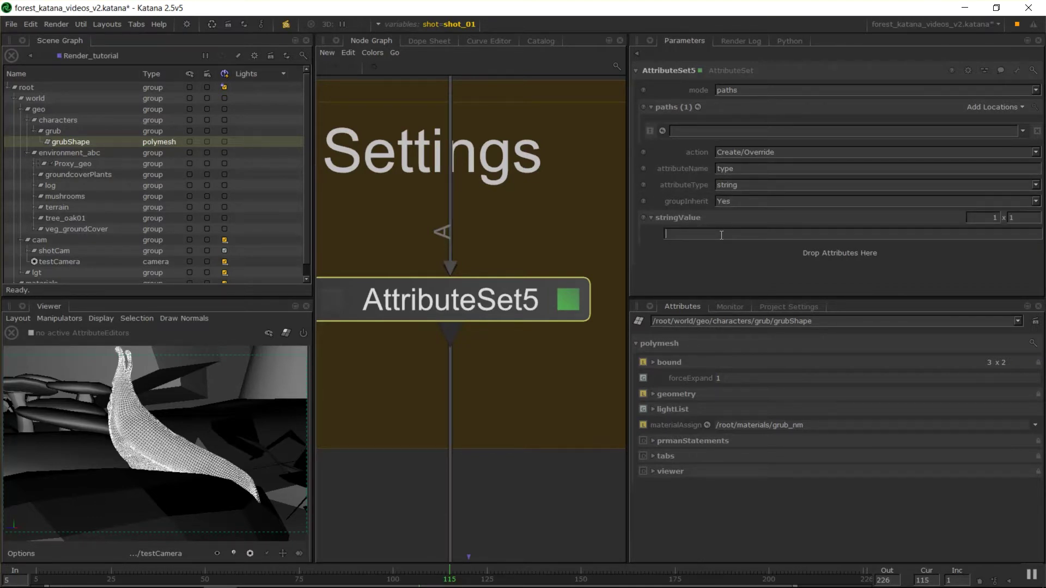
{"action": "type", "text": "subdmesh"}
Put grubShape into AttributeSet5's paths field and view the rendered grub in the Monitor
{"action": "left_click", "coordinate": [991, 108]}
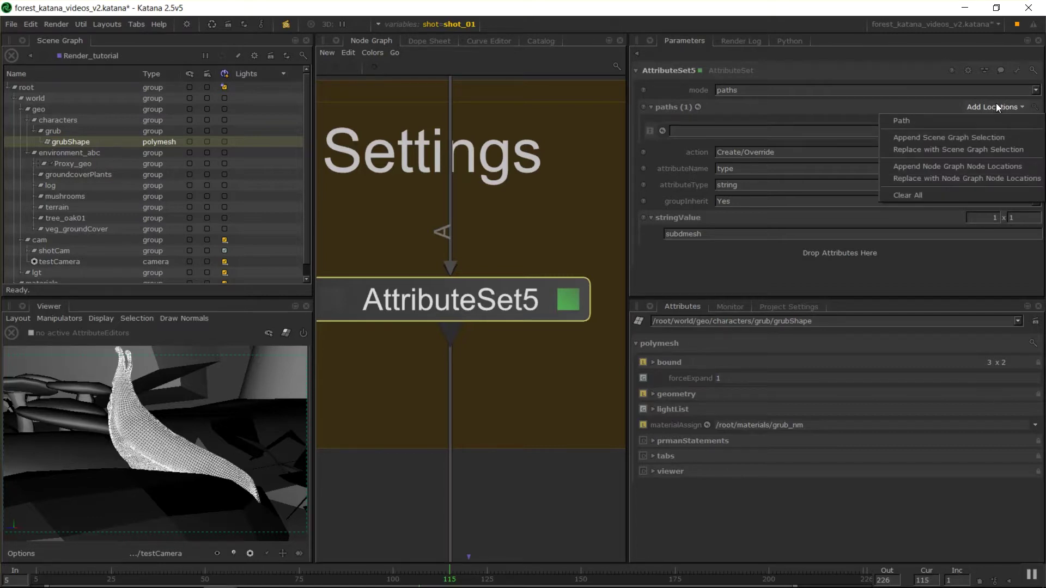
{"action": "left_click", "coordinate": [995, 103]}
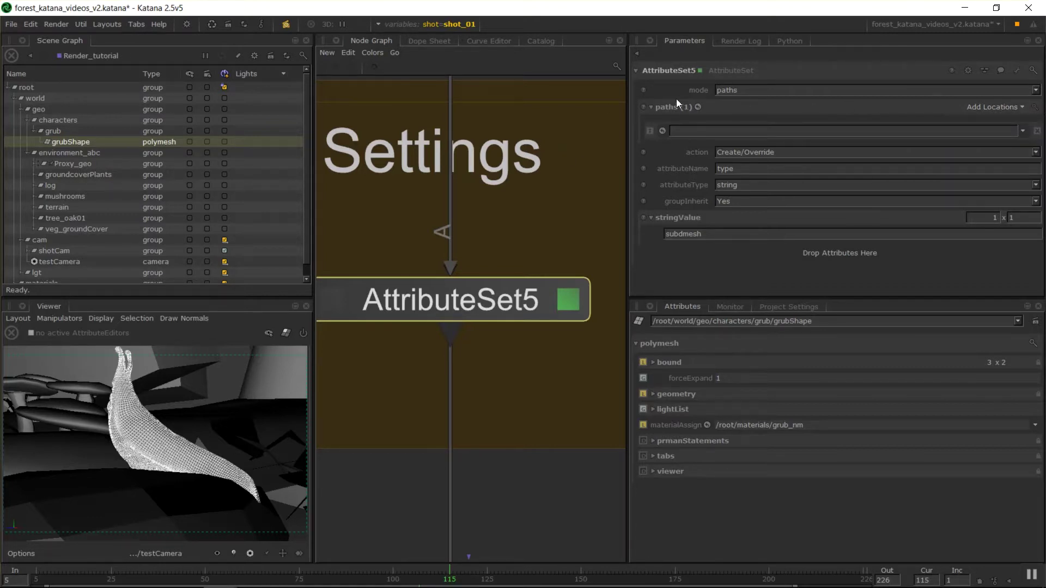
{"action": "left_click_drag", "start_coordinate": [83, 138], "coordinate": [699, 129]}
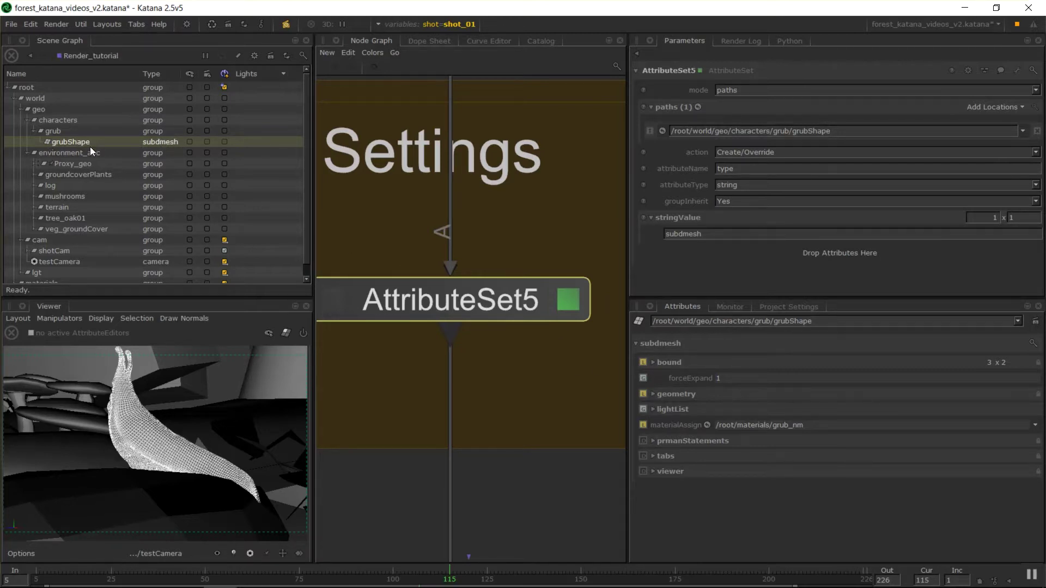
{"action": "left_click", "coordinate": [731, 306]}
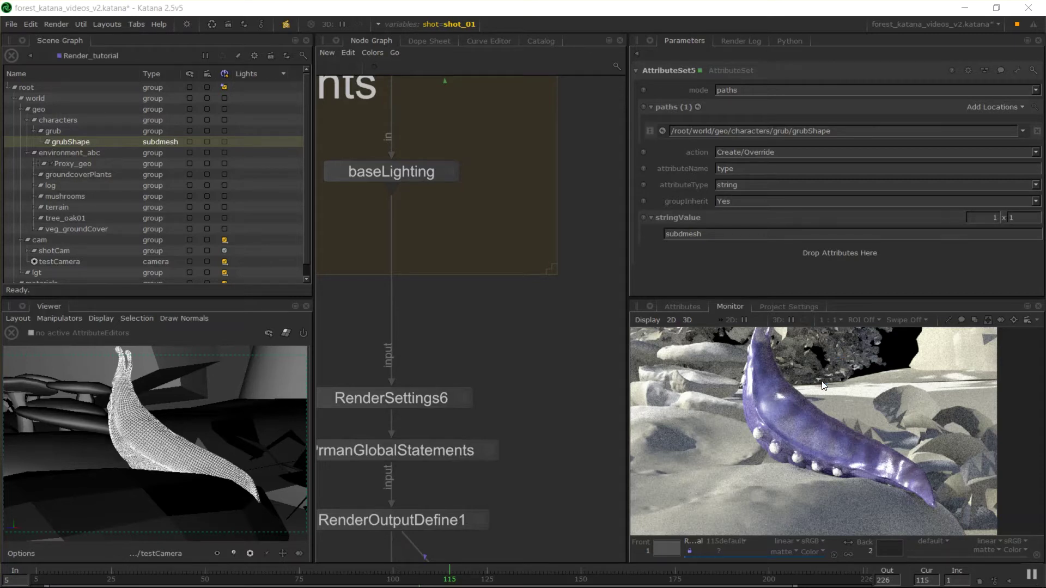
Frame AttributeSet5 in the node graph and rename it 'subdmeshes'
{"action": "scroll", "coordinate": [822, 384], "scroll_direction": "up", "scroll_amount": 1}
{"action": "middle_click_drag", "start_coordinate": [841, 495], "coordinate": [832, 418]}
{"action": "scroll", "coordinate": [909, 461], "scroll_direction": "down", "scroll_amount": 2}
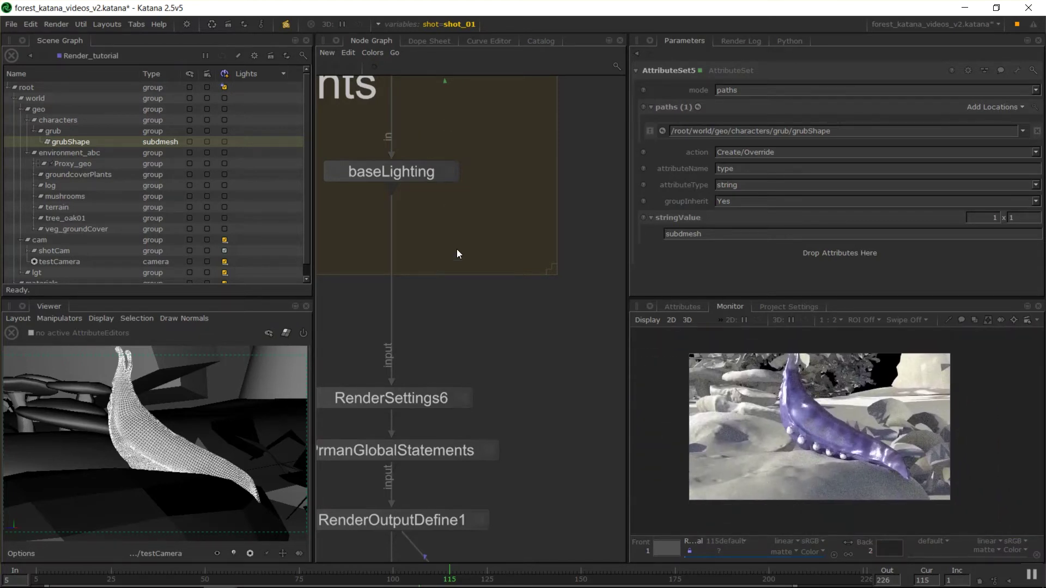
{"action": "key", "text": "f"}
{"action": "left_click", "coordinate": [489, 281]}
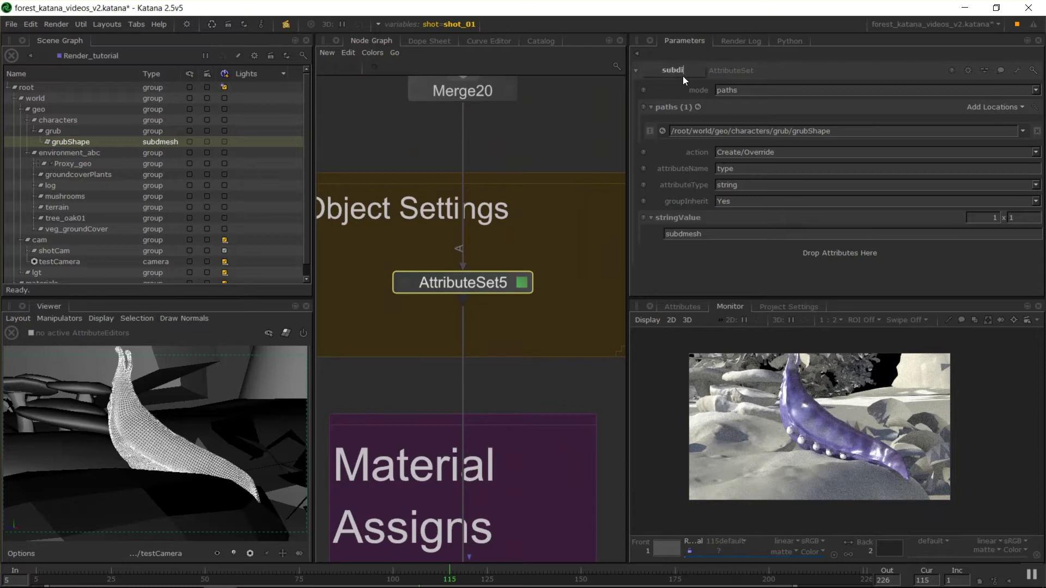
{"action": "left_click", "coordinate": [682, 77]}
{"action": "type", "text": "subdmeshes"}
{"action": "key", "text": "Return"}
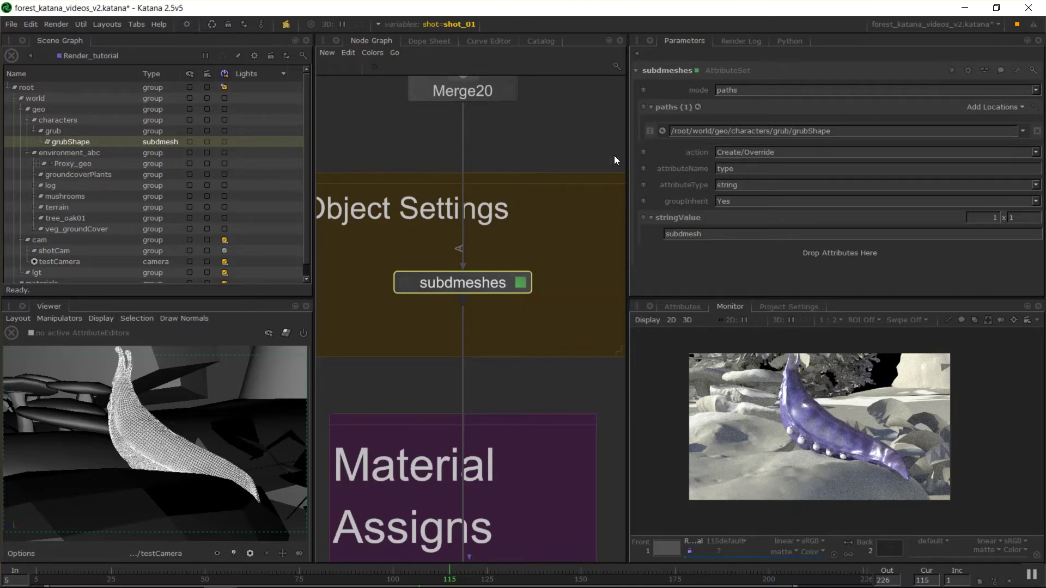
Add an empty second path entry, then undo it so only grubShape remains
{"action": "left_click", "coordinate": [966, 106]}
{"action": "left_click", "coordinate": [955, 121]}
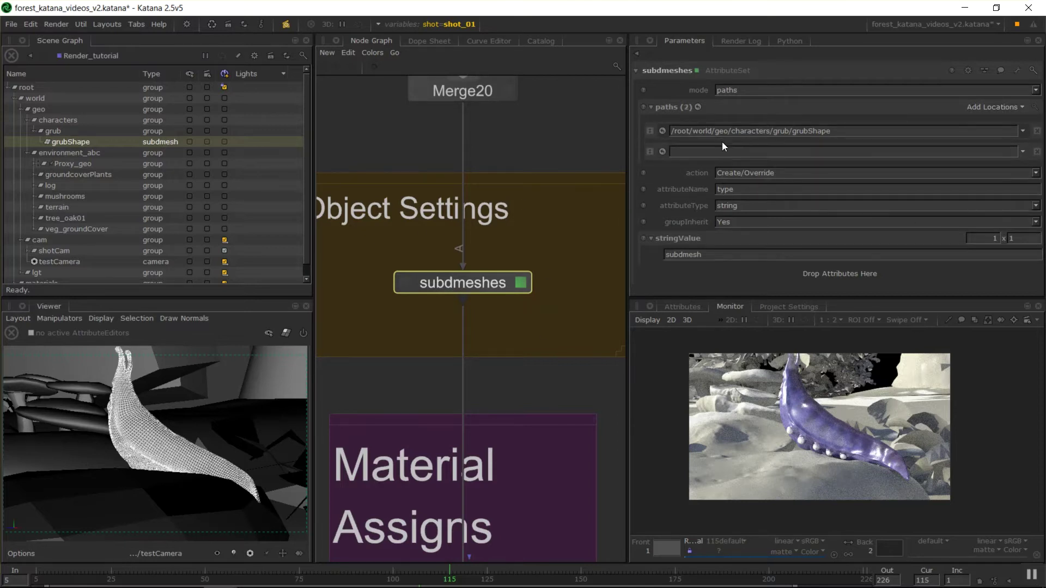
{"action": "key", "text": "ctrl+z"}
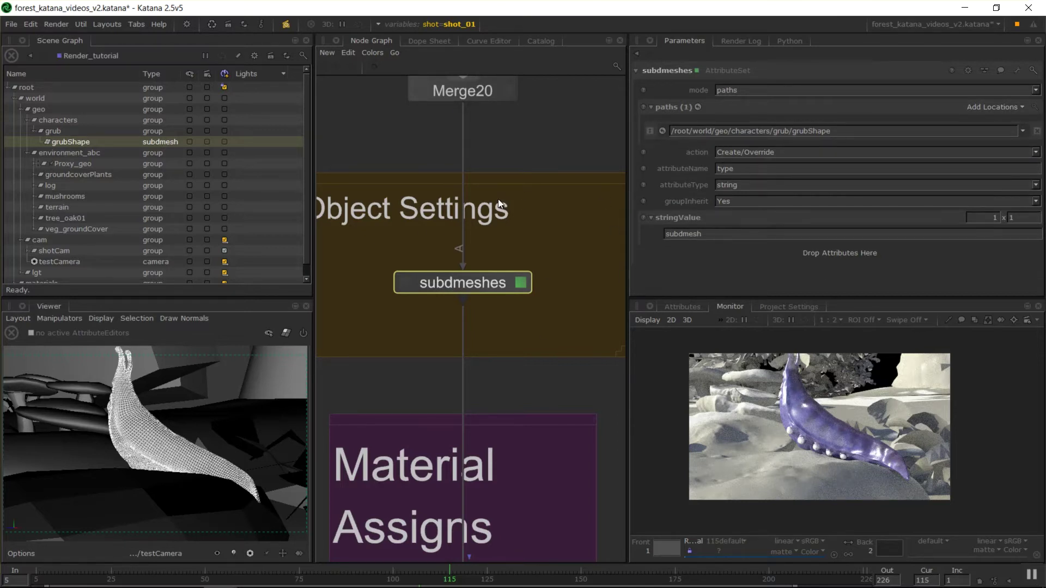
{"action": "scroll", "coordinate": [564, 305], "scroll_direction": "down", "scroll_amount": 2}
{"action": "scroll", "coordinate": [588, 207], "scroll_direction": "up", "scroll_amount": 2}
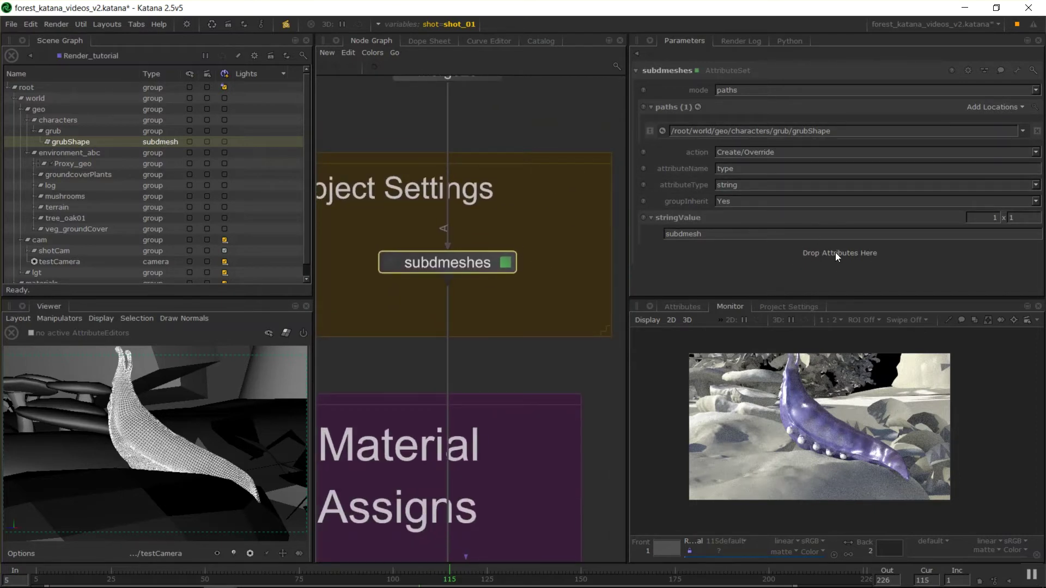
{"action": "key", "text": "Tab"}
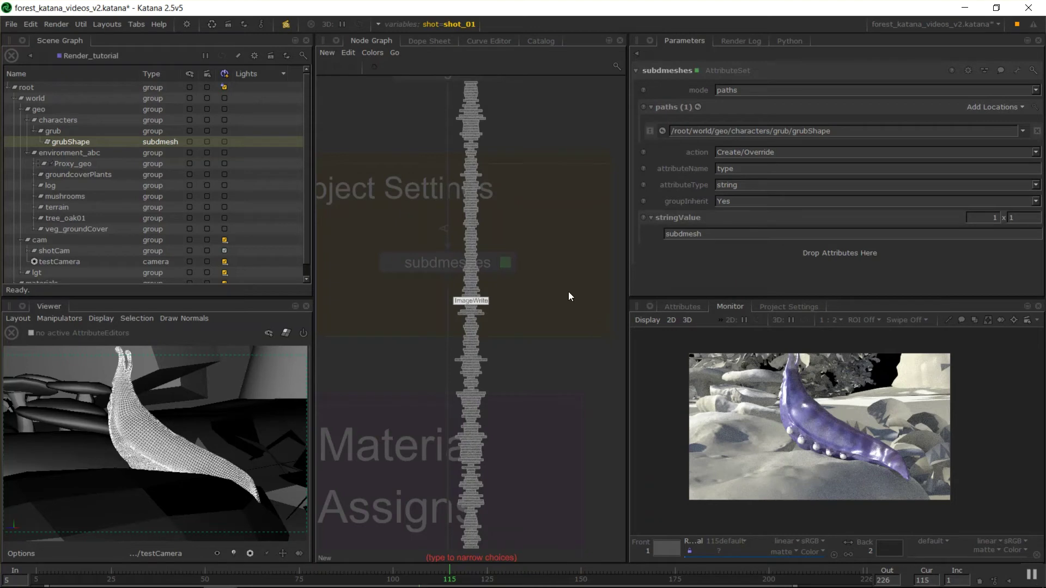
Create a new AttributeSet node and place it below subdmeshes
{"action": "type", "text": "att"}
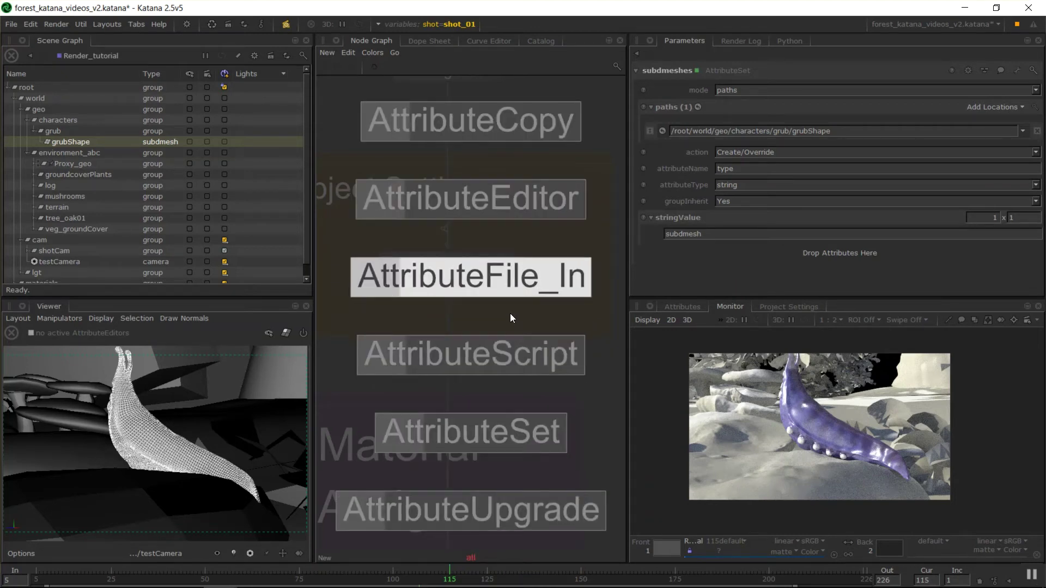
{"action": "key", "text": "Down"}
{"action": "key", "text": "Down"}
{"action": "key", "text": "Return"}
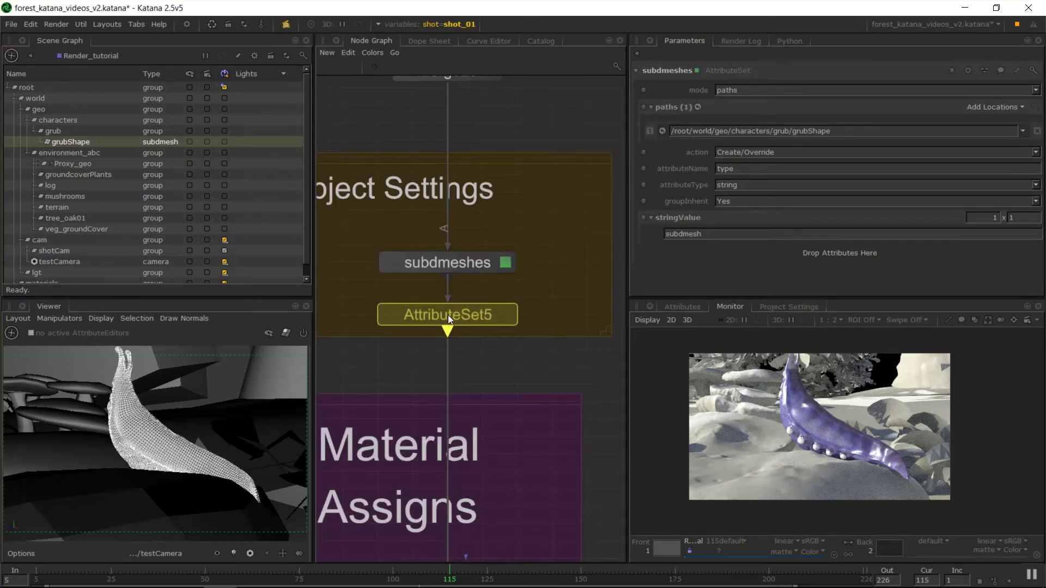
{"action": "left_click", "coordinate": [447, 315]}
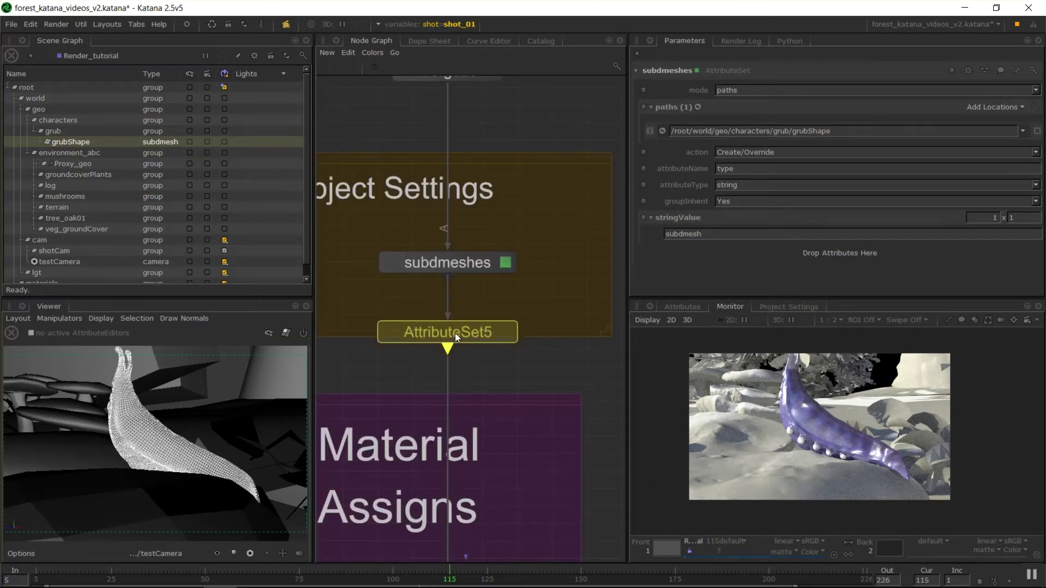
Drag testCamera's geometry.fov attribute (40.0) into the subdmeshes parameters
{"action": "left_click", "coordinate": [59, 261]}
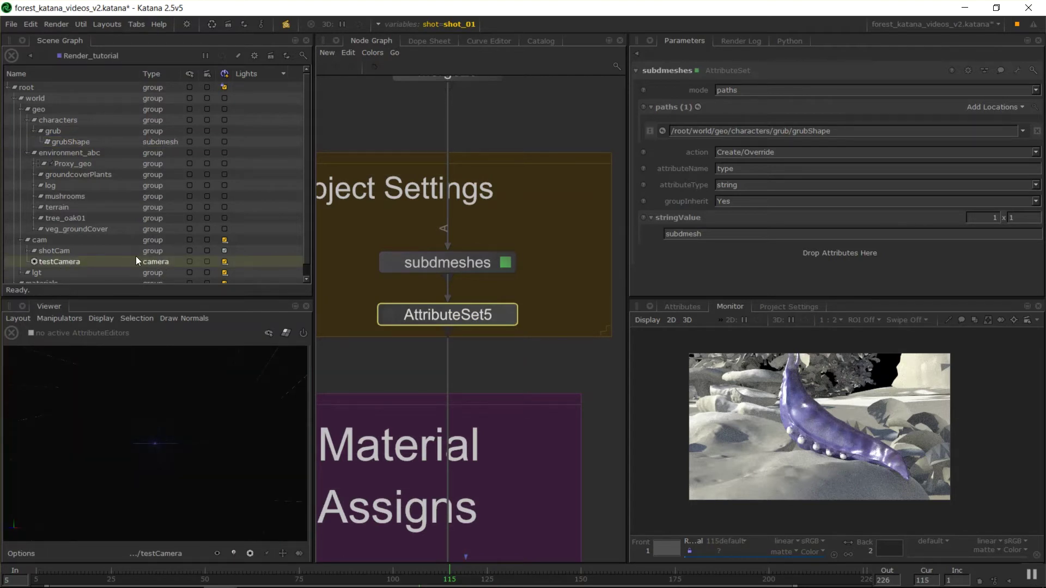
{"action": "left_click", "coordinate": [683, 306]}
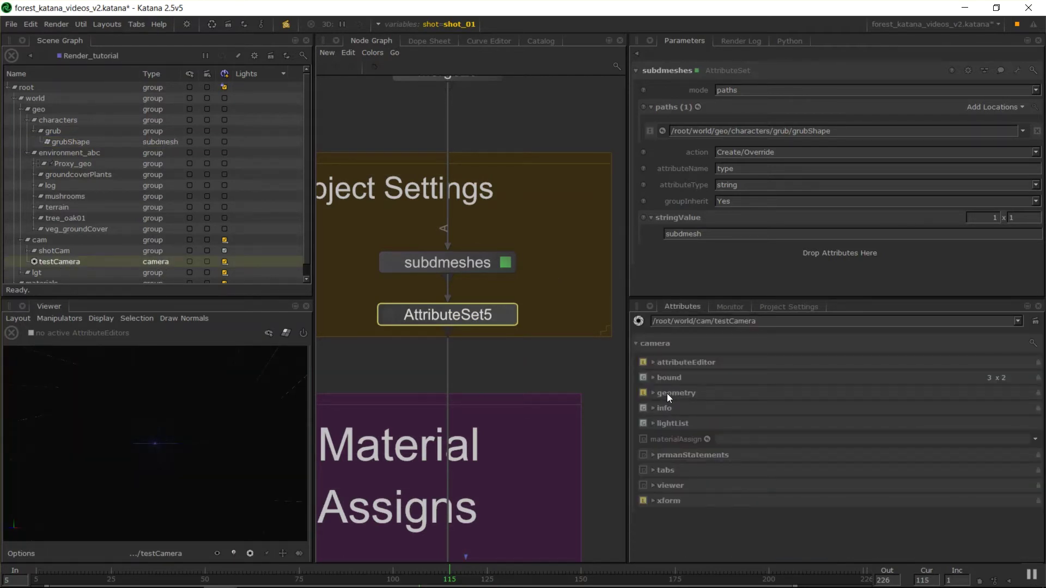
{"action": "left_click", "coordinate": [653, 393]}
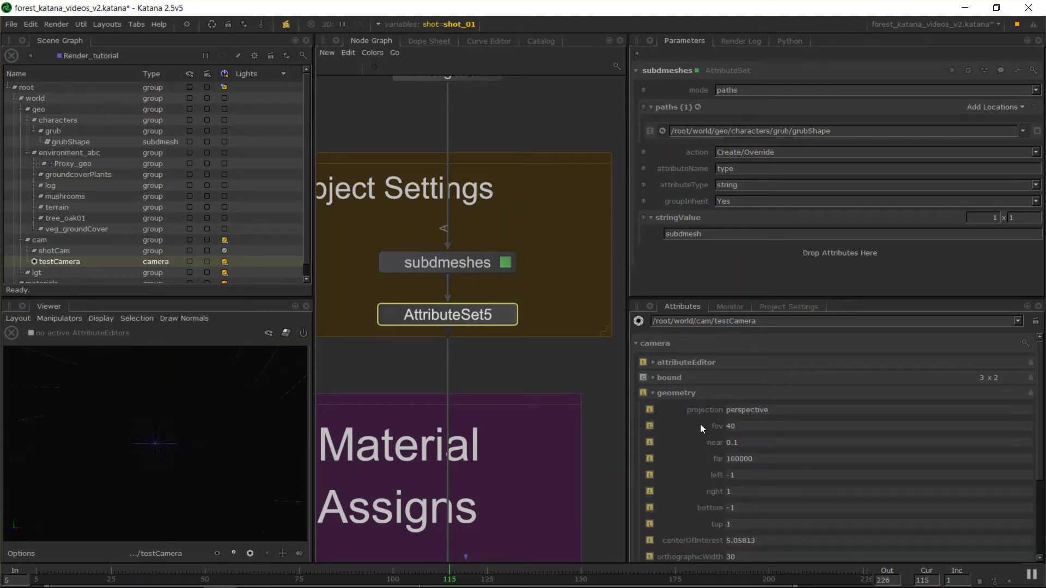
{"action": "left_click_drag", "start_coordinate": [716, 426], "coordinate": [774, 424]}
{"action": "left_click_drag", "start_coordinate": [819, 264], "coordinate": [824, 253]}
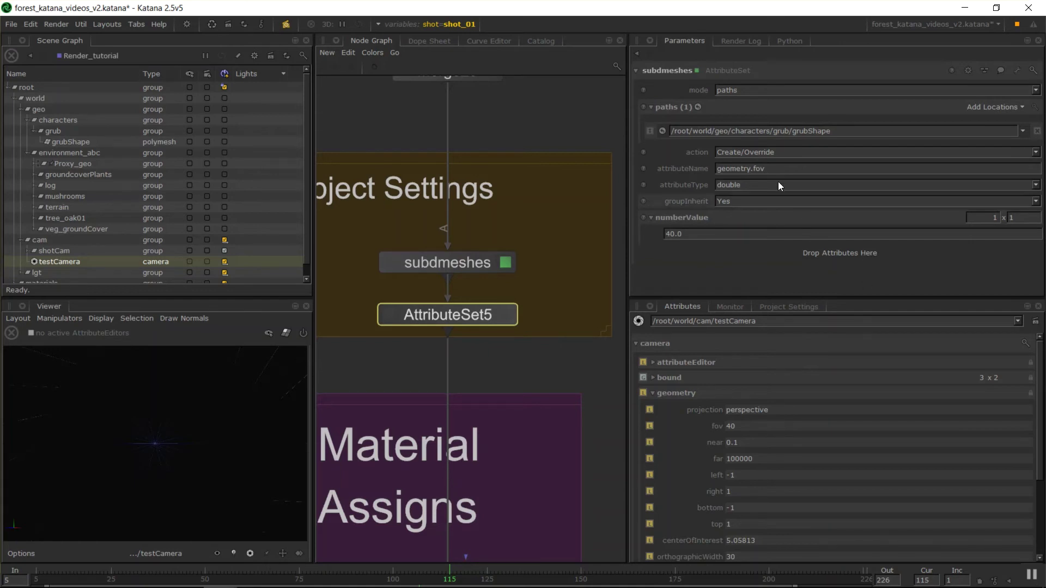
Check the geometry.fov name and 40.0 value, then delete the extra AttributeSet5 node
{"action": "left_click_drag", "start_coordinate": [779, 171], "coordinate": [715, 169]}
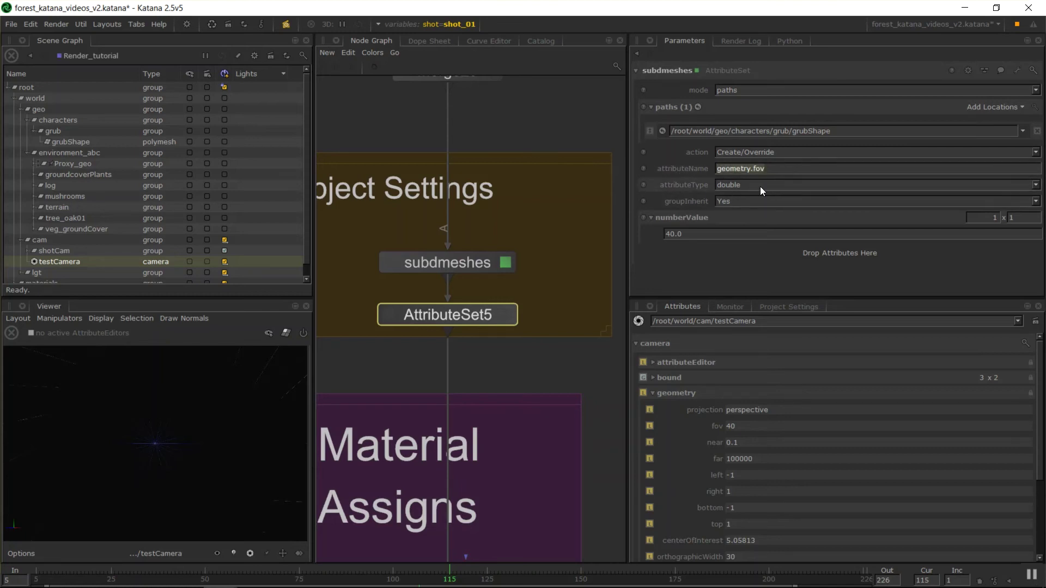
{"action": "left_click_drag", "start_coordinate": [703, 233], "coordinate": [589, 241]}
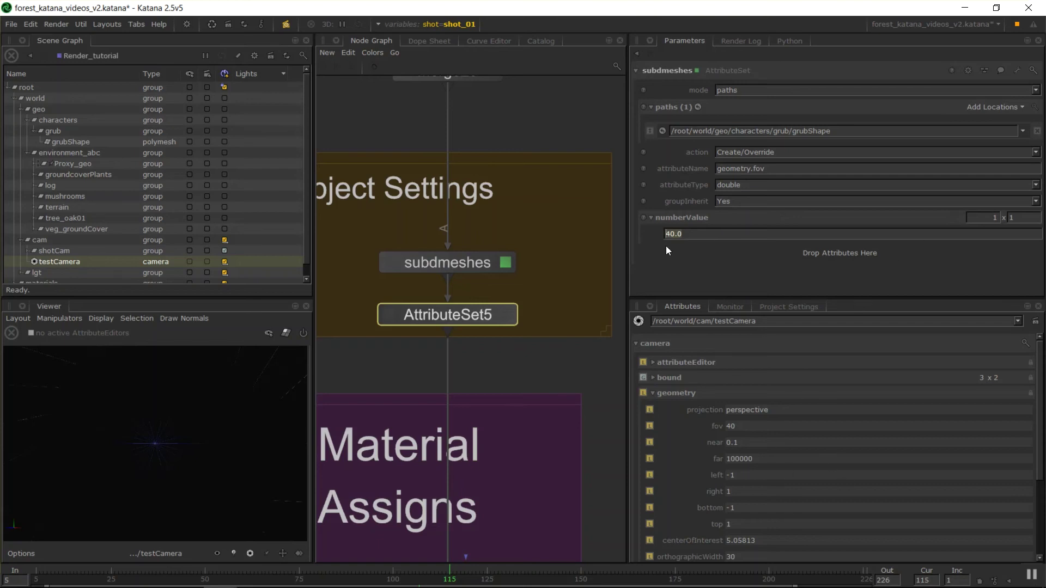
{"action": "left_click", "coordinate": [587, 314]}
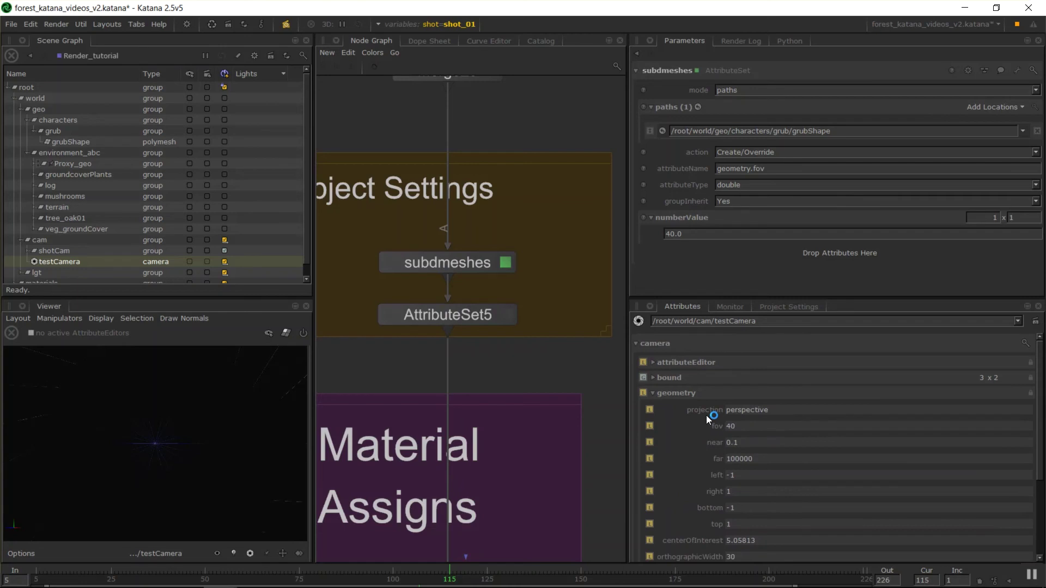
{"action": "left_click_drag", "start_coordinate": [797, 171], "coordinate": [710, 176]}
{"action": "left_click", "coordinate": [489, 314]}
{"action": "key", "text": "Delete"}
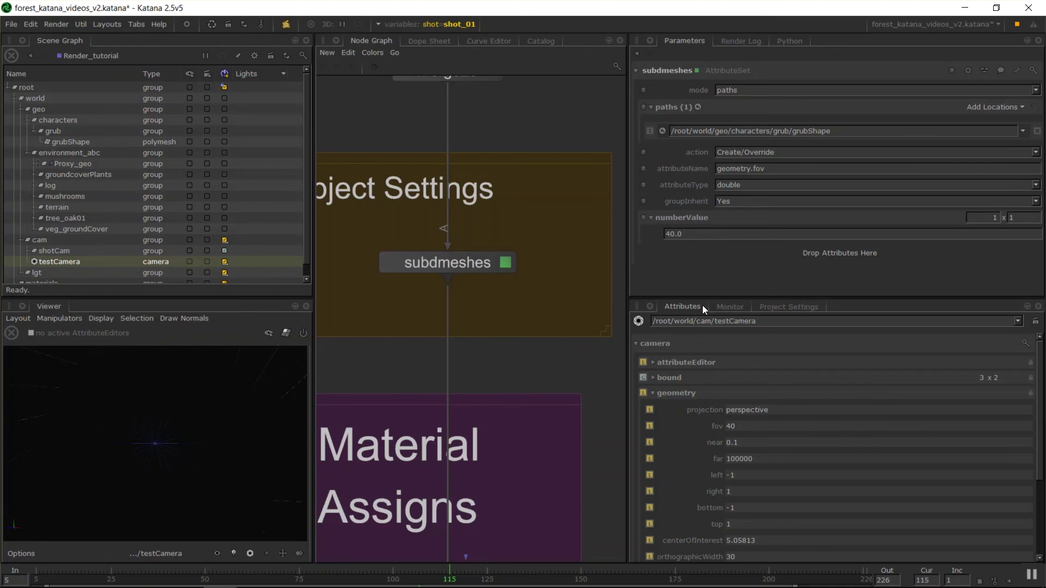
Display the rendered purple grub in the Monitor again
{"action": "left_click", "coordinate": [730, 306]}
{"action": "left_click", "coordinate": [800, 306]}
{"action": "left_click", "coordinate": [733, 307]}
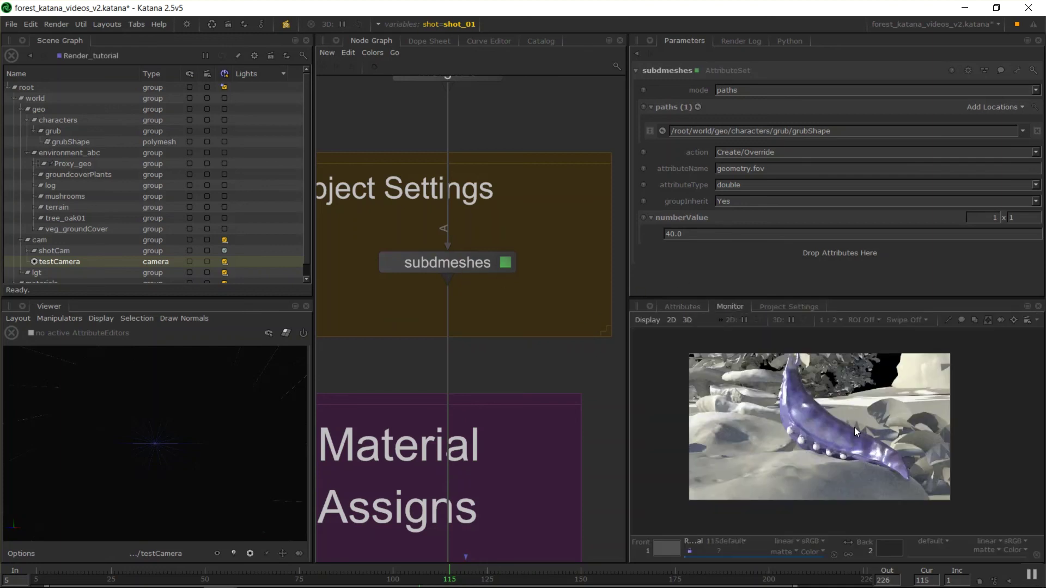
{"action": "scroll", "coordinate": [853, 427], "scroll_direction": "up", "scroll_amount": 5}
{"action": "scroll", "coordinate": [741, 393], "scroll_direction": "down", "scroll_amount": 4}
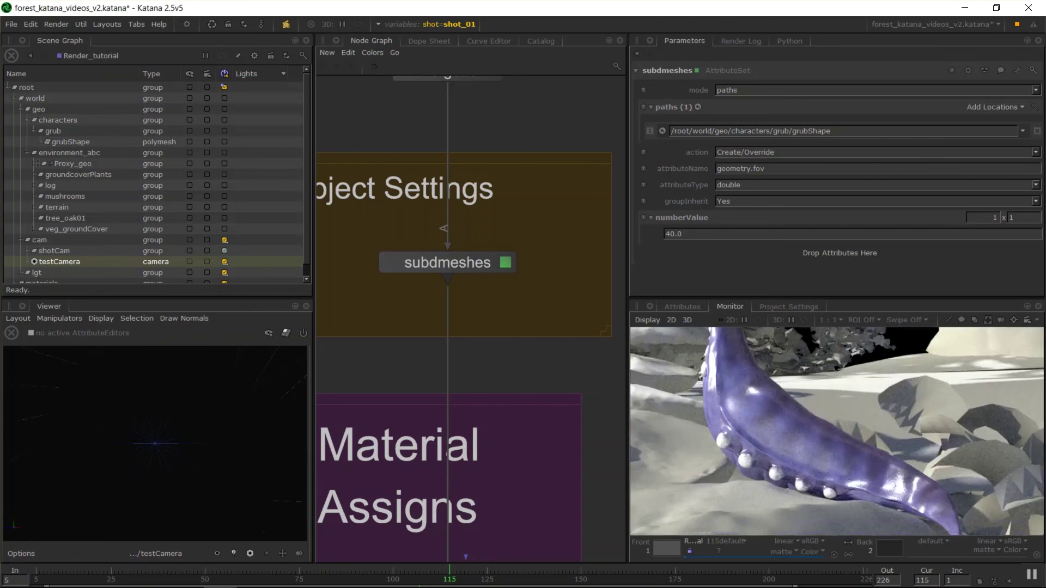